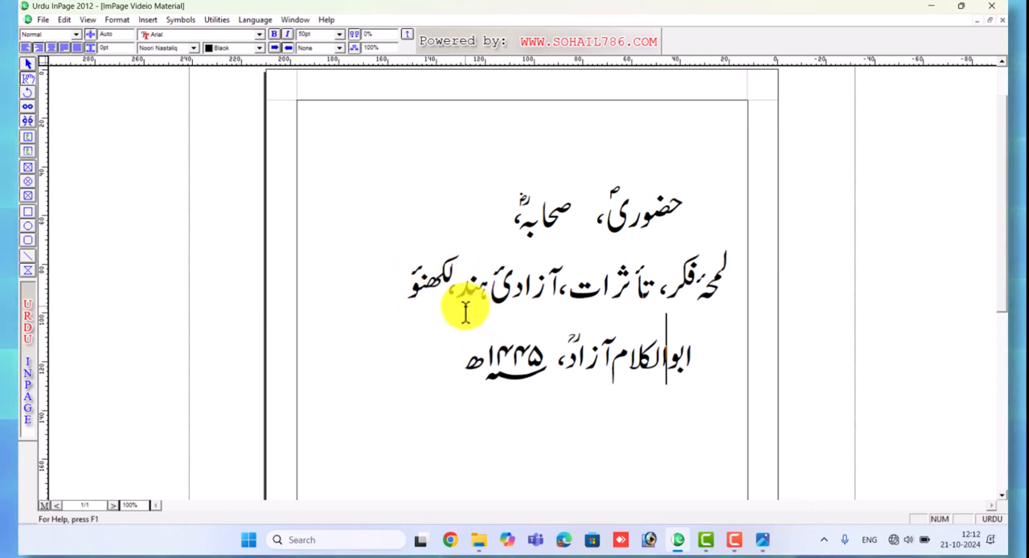
Open the Keyboard Preferences and view the Phonetic keyboard layout chart
left_click(63, 19)
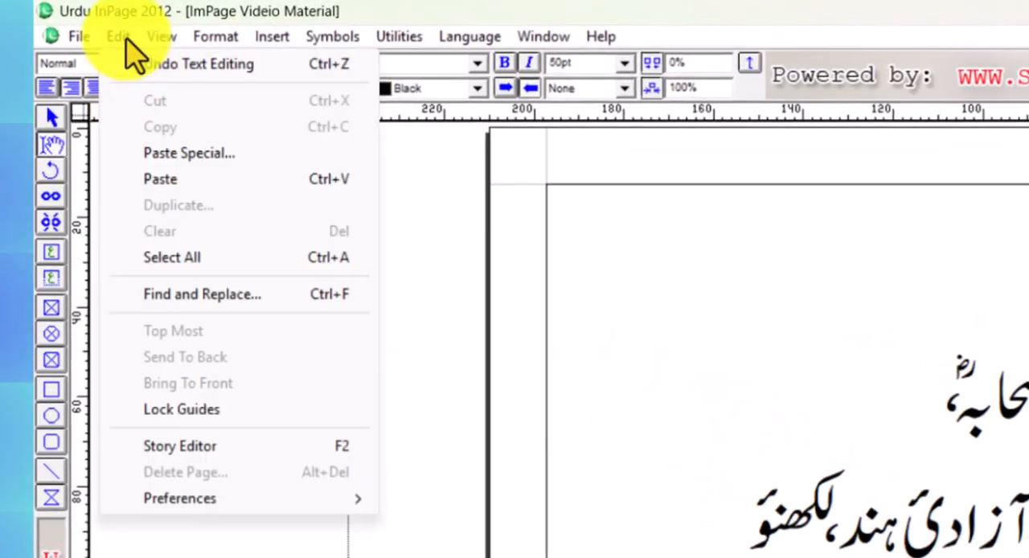
mouse_move(165, 510)
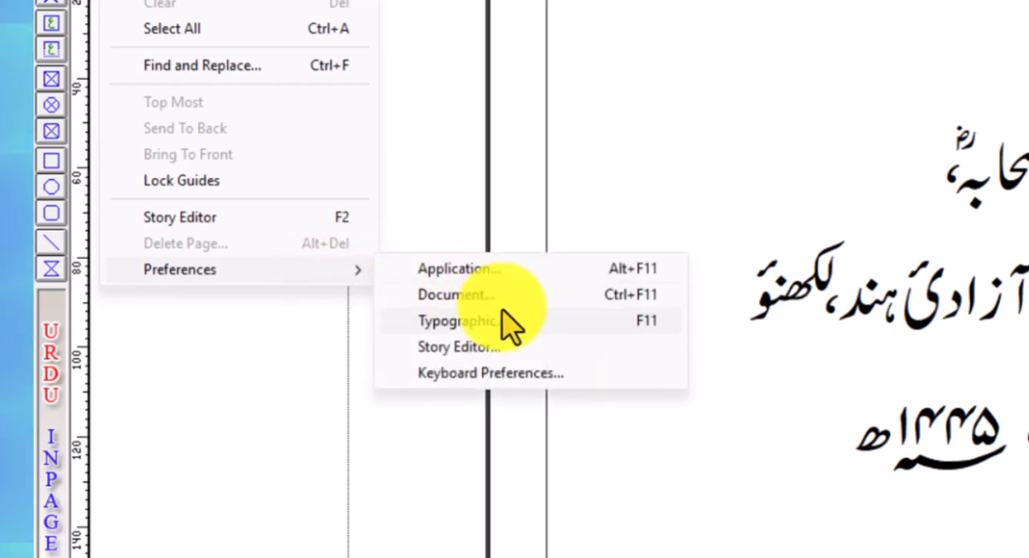
left_click(499, 376)
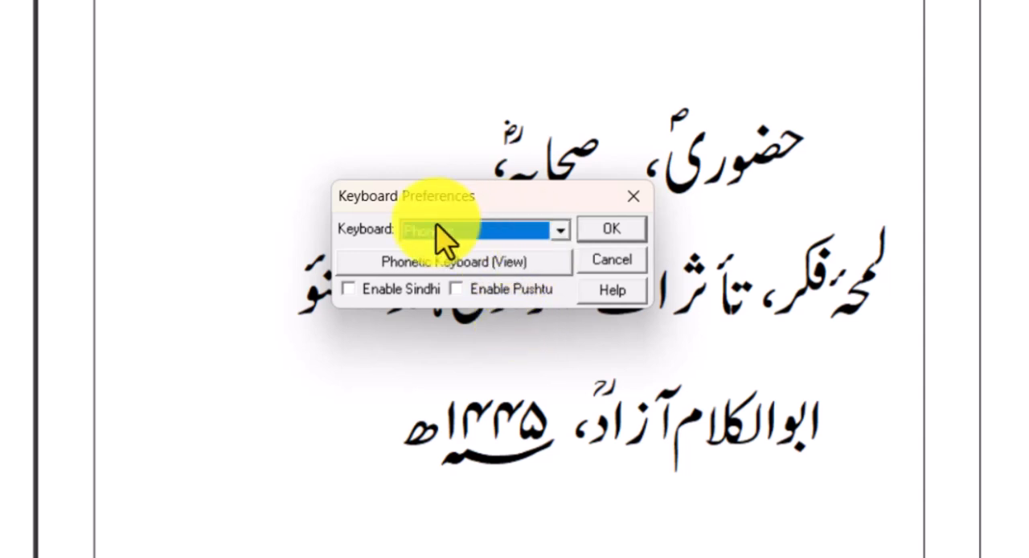
left_click(515, 273)
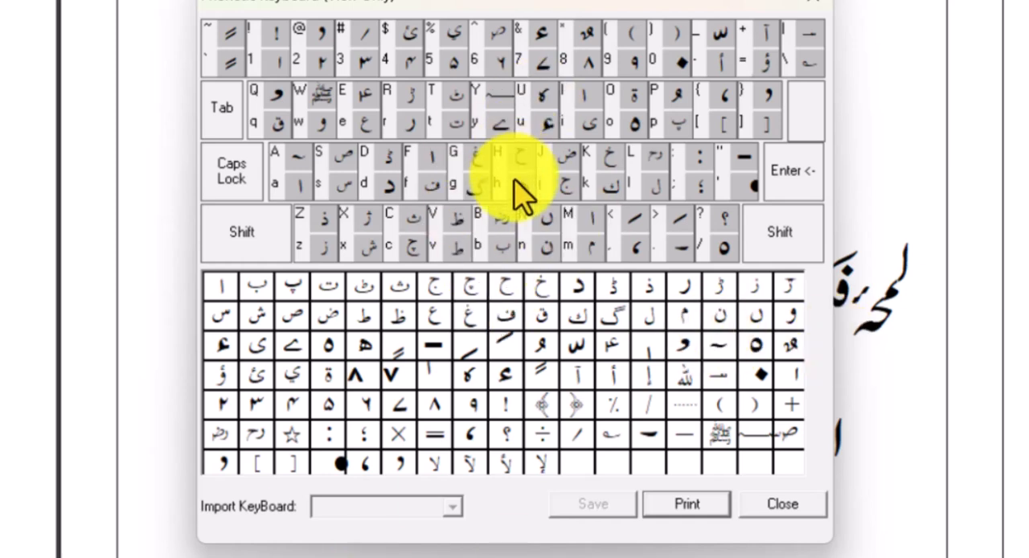
Look through the keyboard layouts offered in Keyboard Preferences, from Monotype and Aftab to the user-defined keyboards
left_click(587, 248)
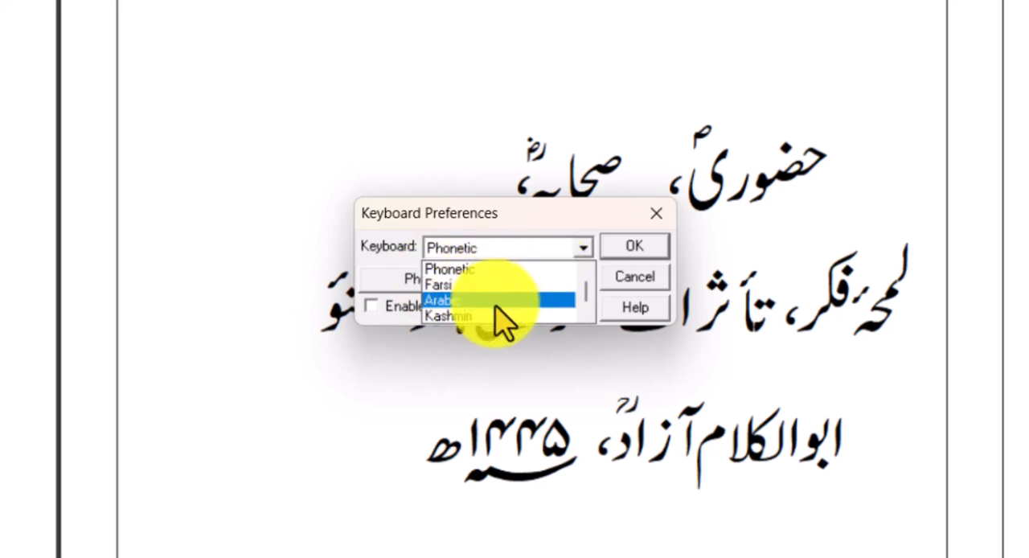
scroll(466, 315, "down", 2)
scroll(518, 302, "down", 1)
scroll(519, 314, "up", 4)
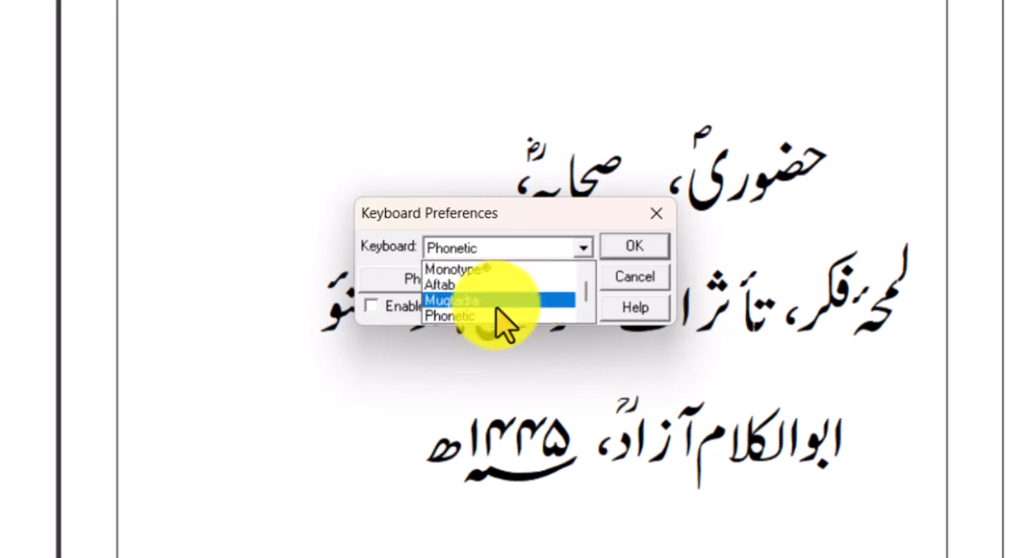
scroll(487, 317, "down", 1)
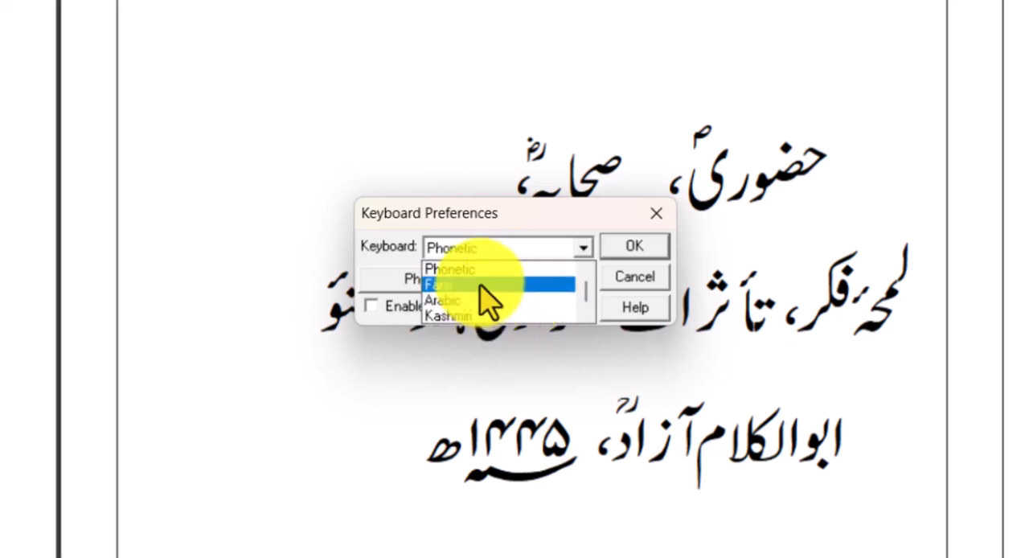
scroll(505, 303, "down", 1)
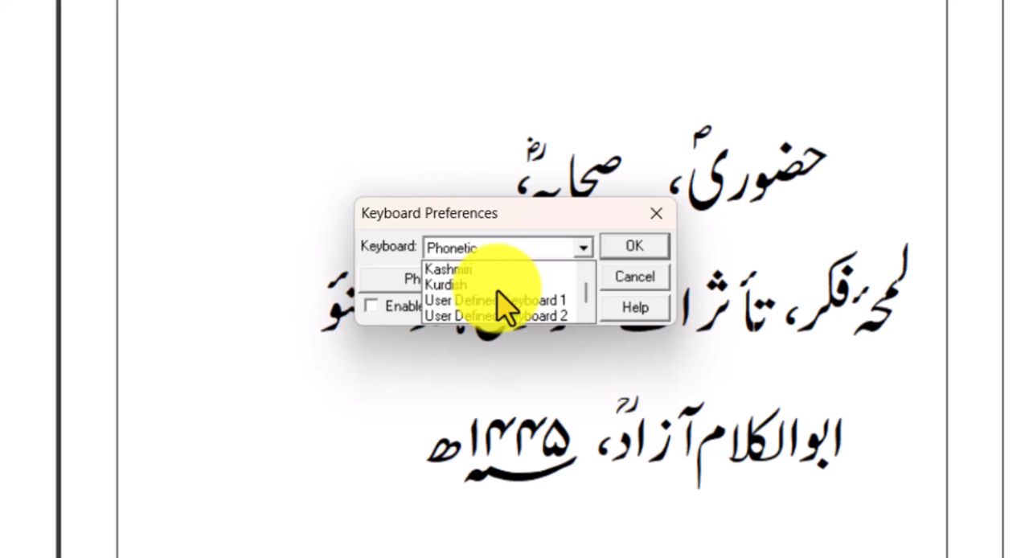
scroll(502, 304, "up", 2)
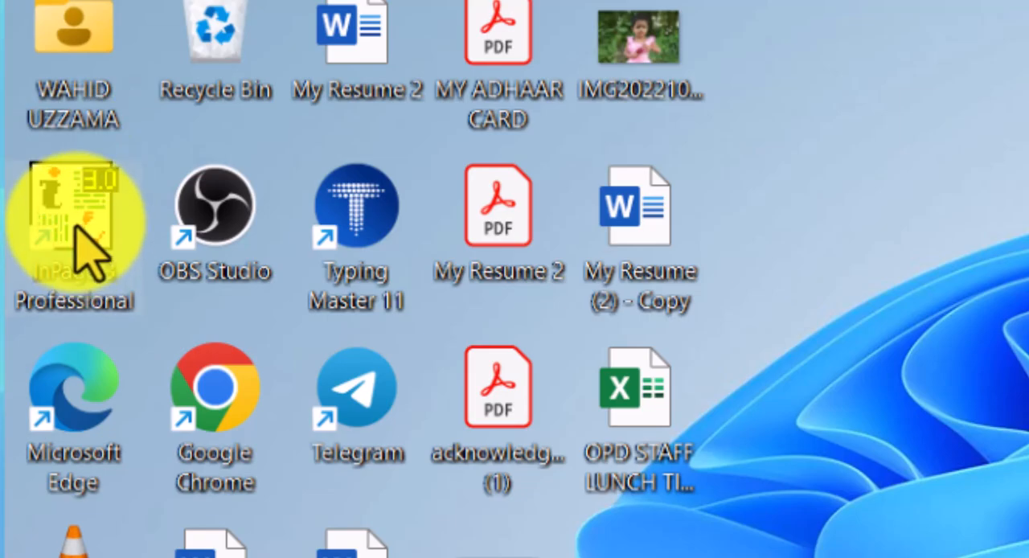
Launch InPage 3 Professional from the desktop and create a new document with the default settings
double_click(77, 229)
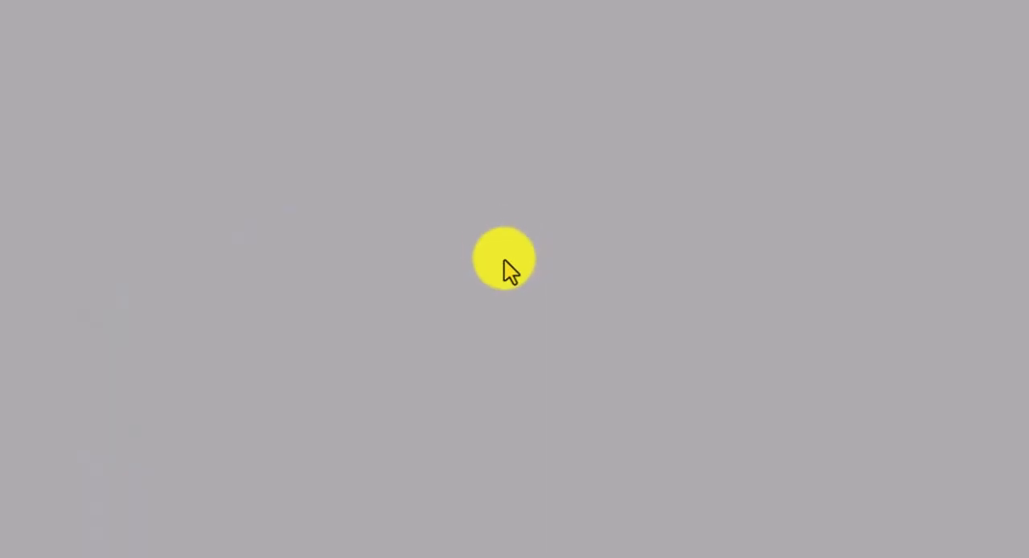
left_click(27, 28)
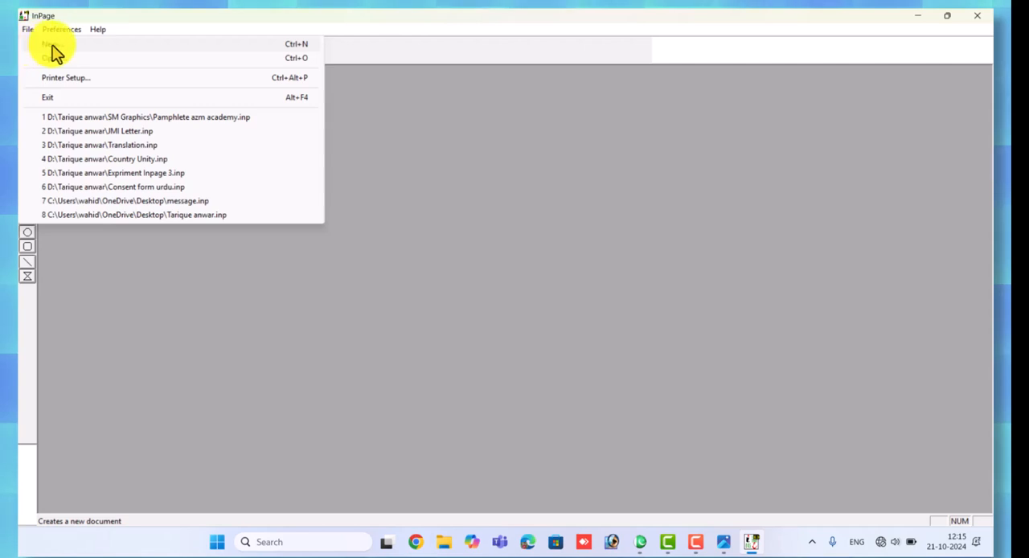
left_click(53, 50)
left_click(602, 232)
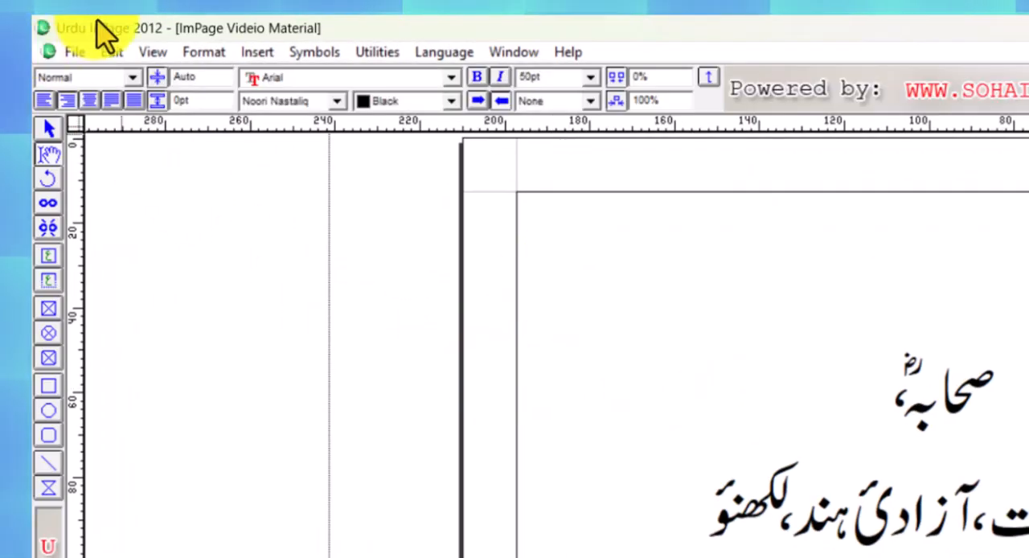
Check the selected keyboard in Urdu InPage 2012's Keyboard Preferences and close the dialog without changes
left_click(111, 51)
mouse_move(243, 492)
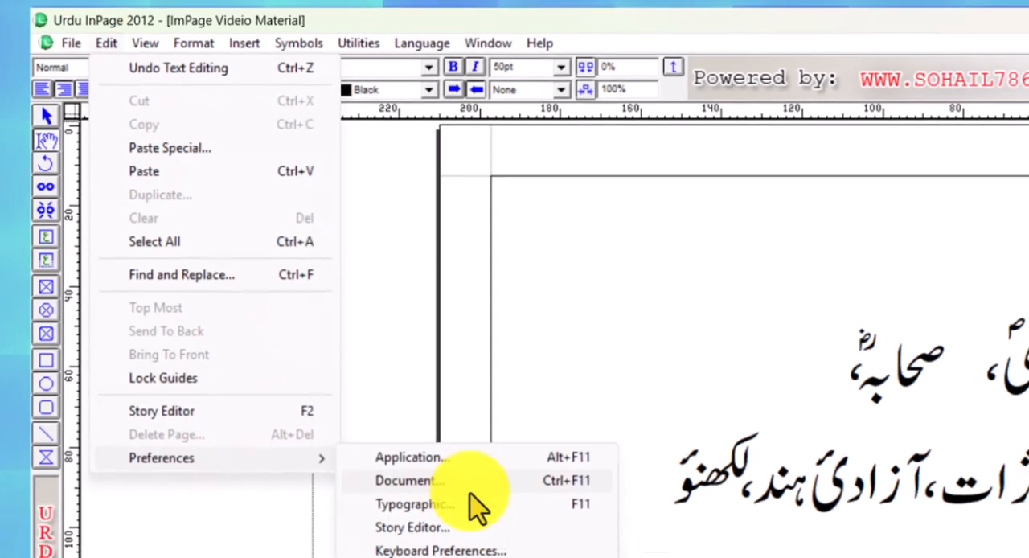
left_click(435, 553)
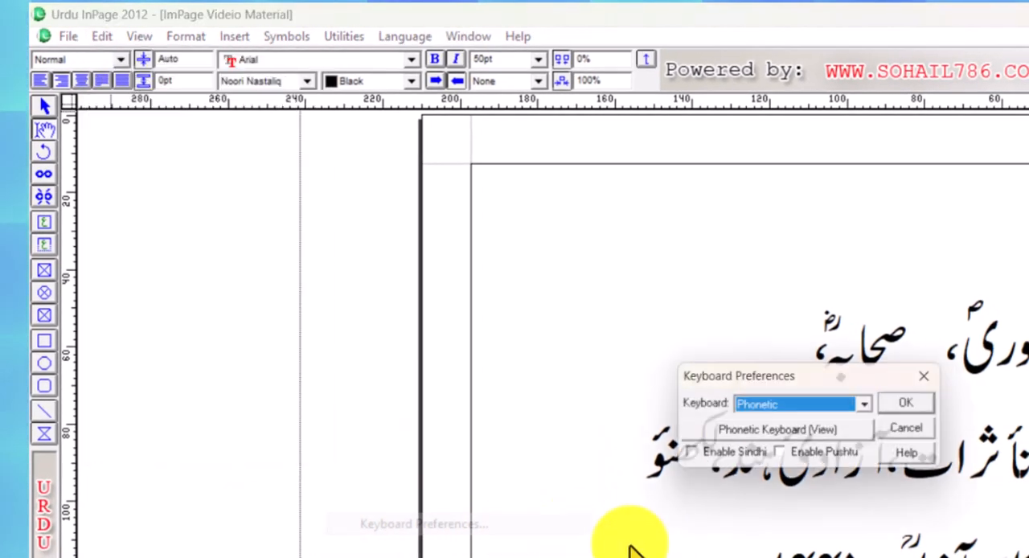
left_click(917, 434)
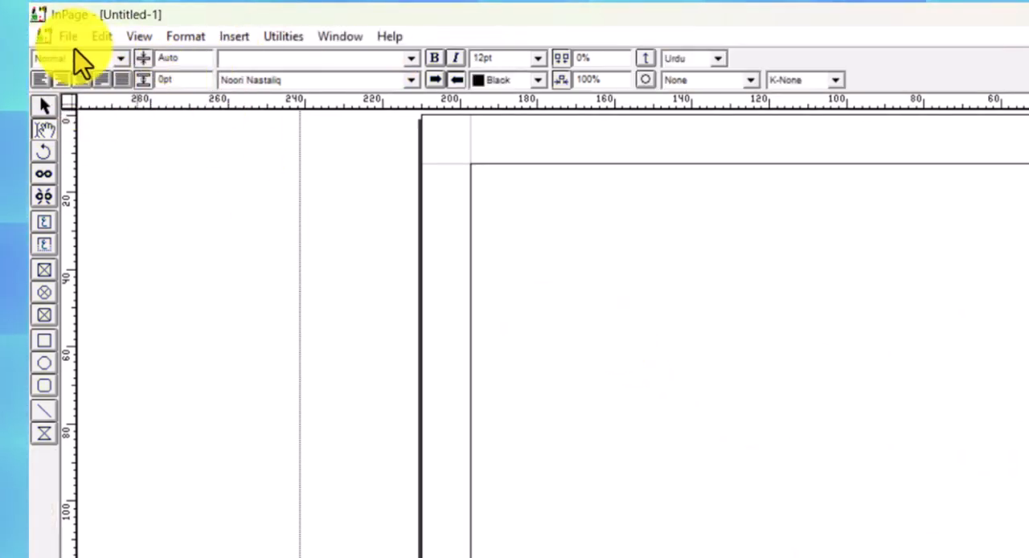
Check the preference categories of the untitled InPage 3 document for a keyboard option
left_click(102, 37)
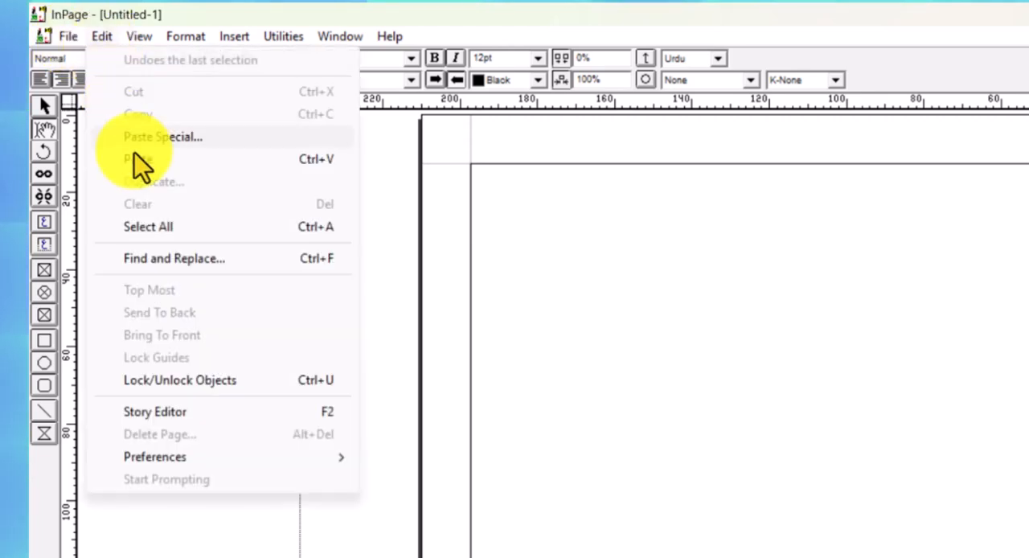
mouse_move(197, 459)
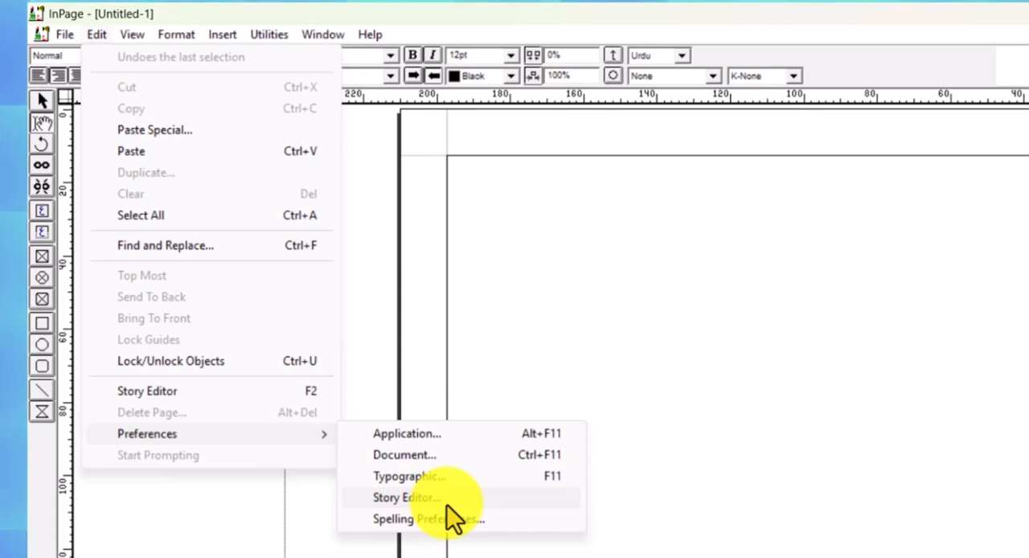
left_click(562, 305)
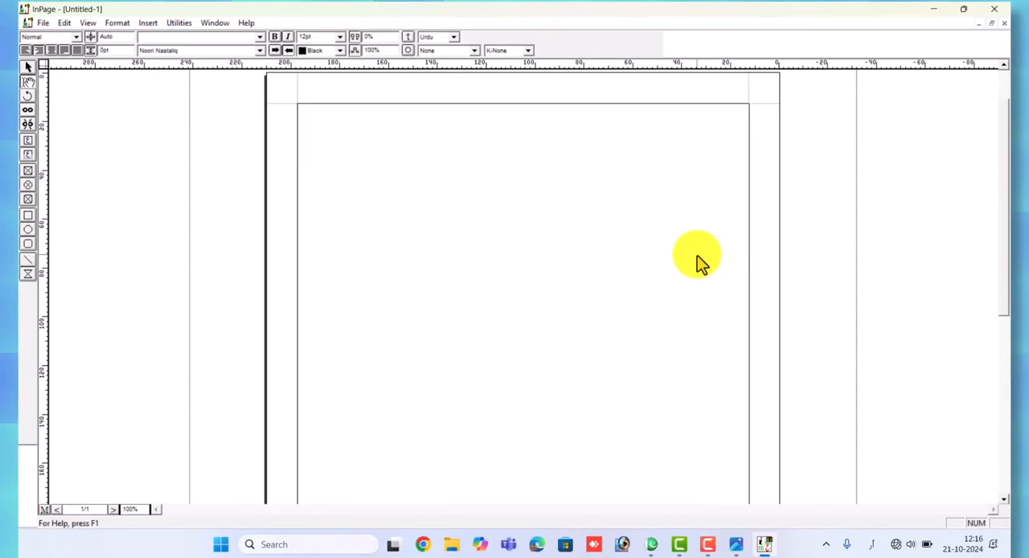
Switch to the sample document in Urdu InPage 2012 and highlight its line beginning with لمحۂ فکر for inspection
left_click(658, 544)
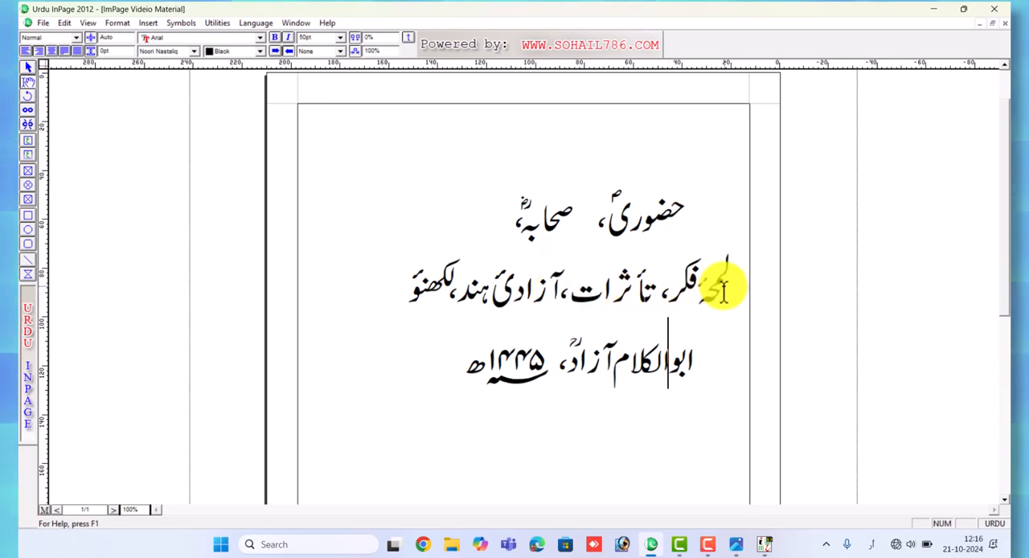
left_click_drag(723, 291, 418, 276)
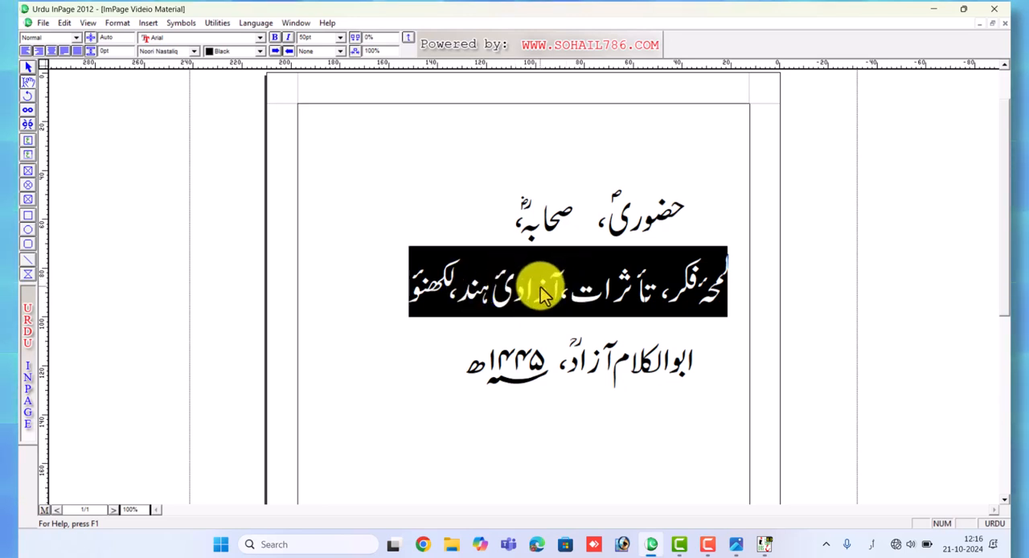
left_click(693, 298)
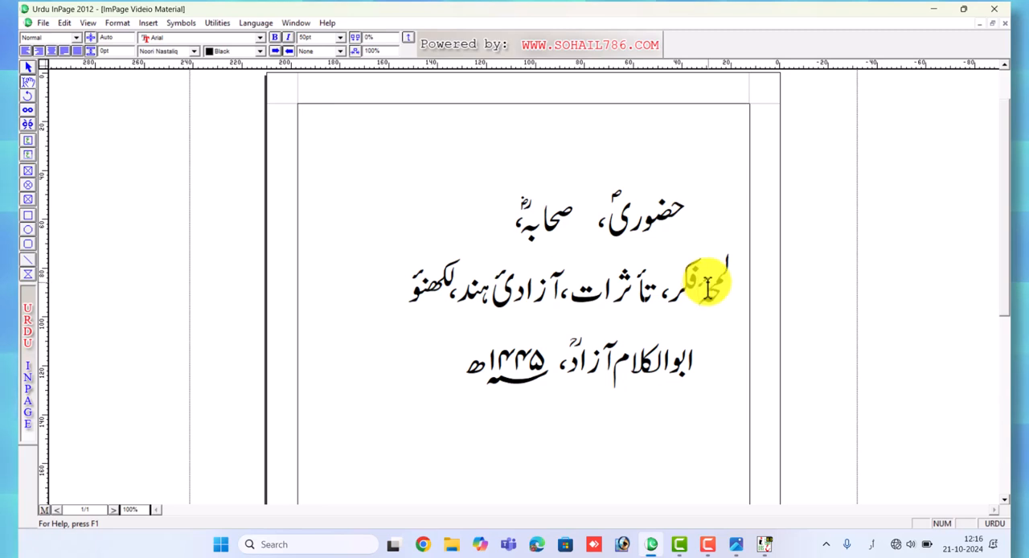
left_click(644, 280)
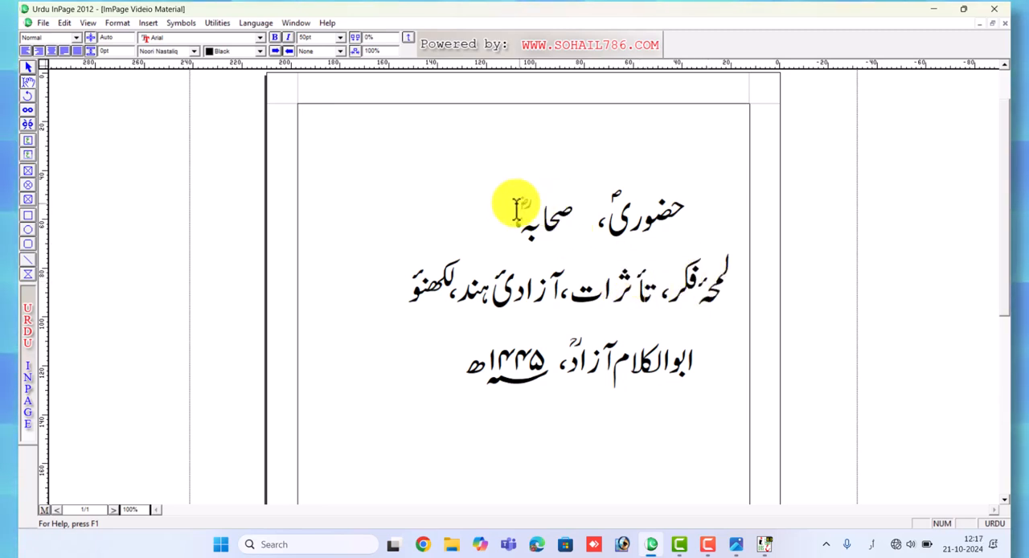
Highlight the end of صحابہؓ, the start of تأثرات and the whole second line to examine their special marks
left_click_drag(505, 209, 553, 207)
left_click(605, 206)
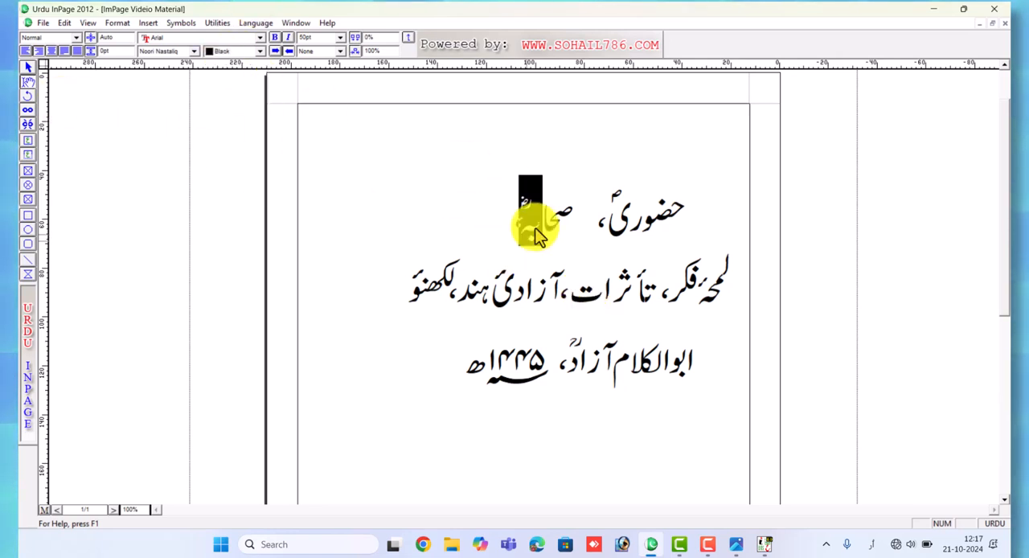
left_click(559, 290)
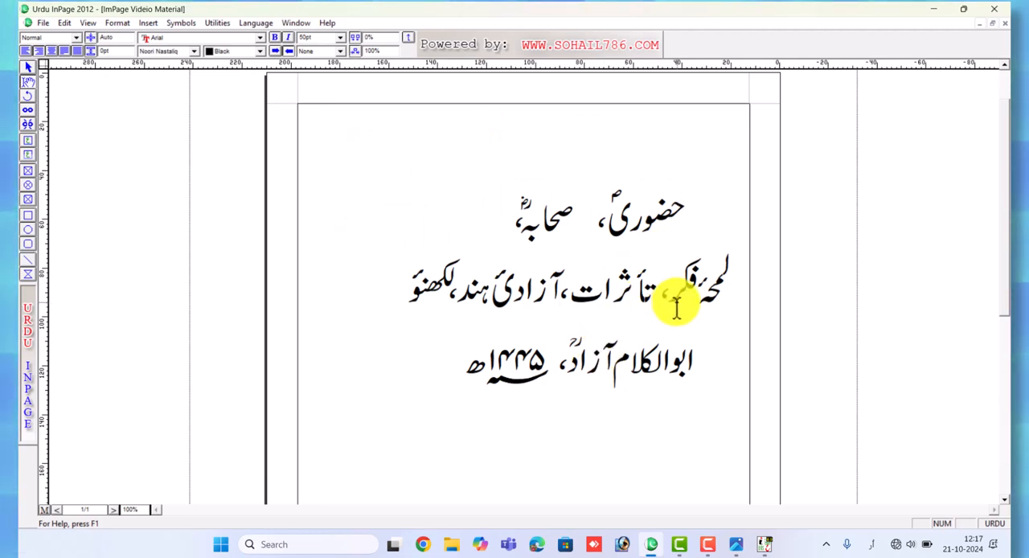
left_click_drag(634, 285, 657, 285)
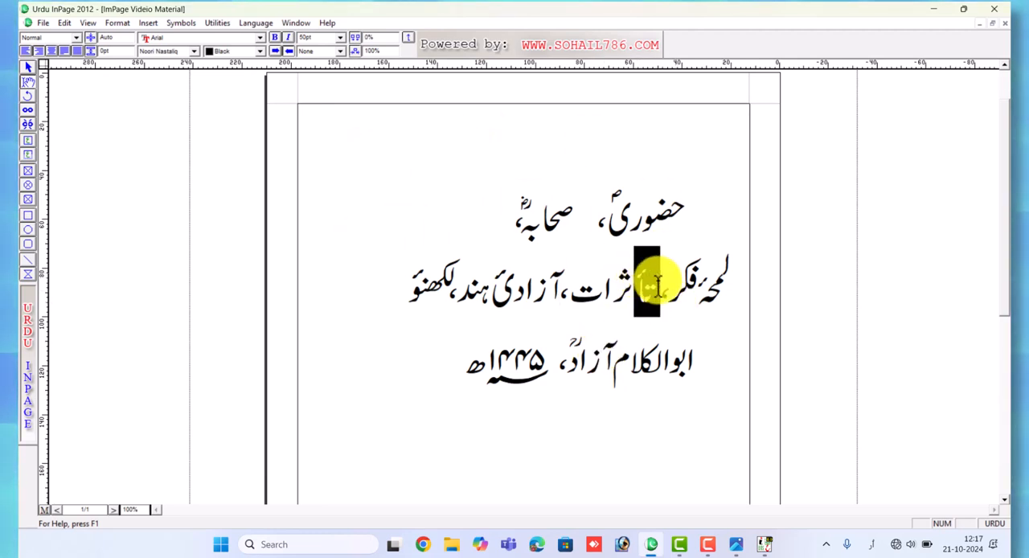
left_click(700, 291)
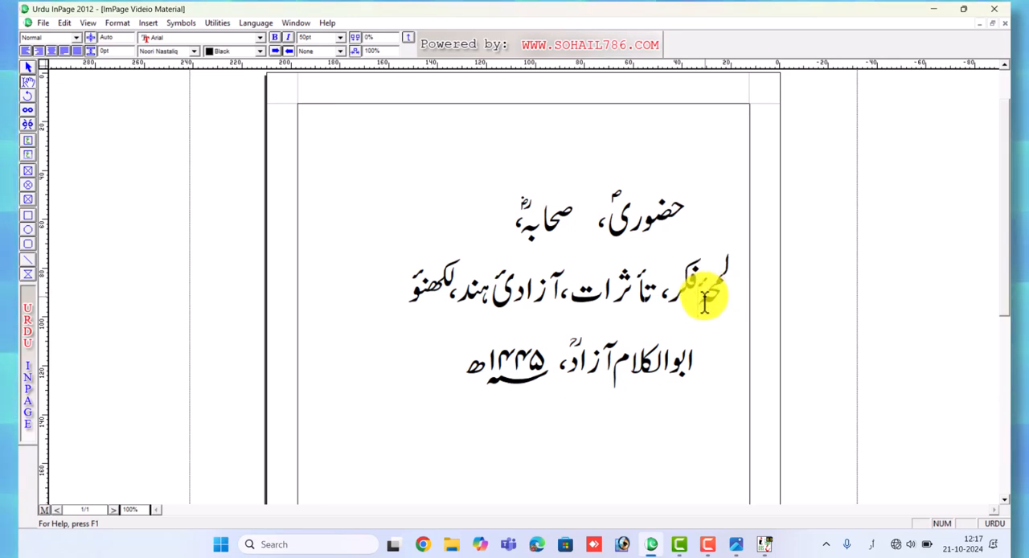
left_click_drag(384, 279, 731, 288)
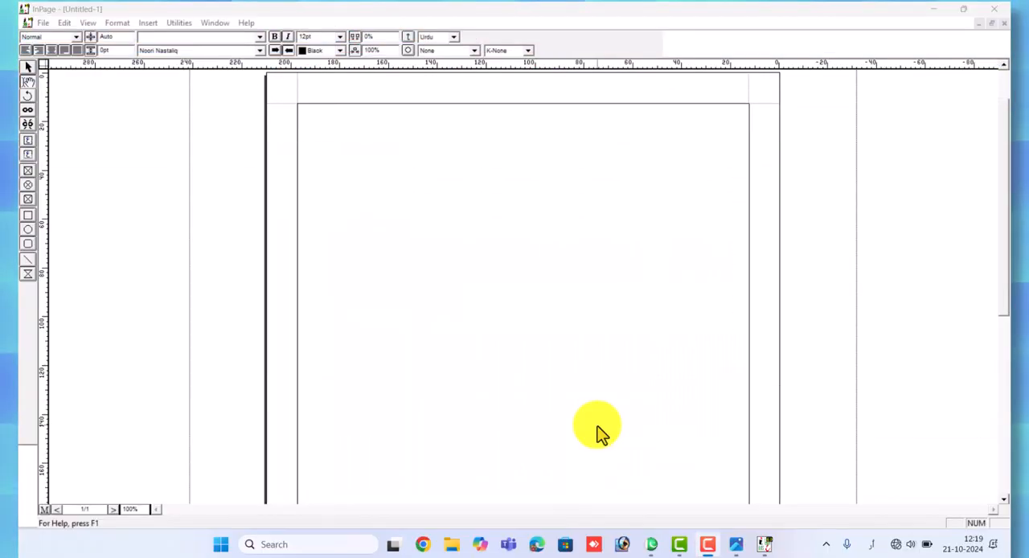
Review the available Urdu fonts and the K-None, K-Auto and K-Always options in the untitled InPage 3 document
left_click(258, 51)
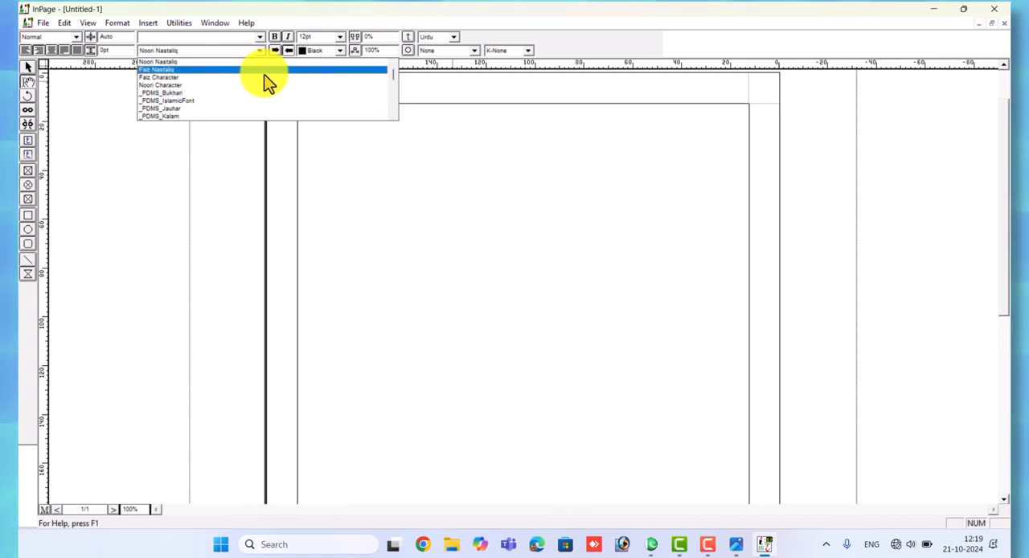
left_click(616, 217)
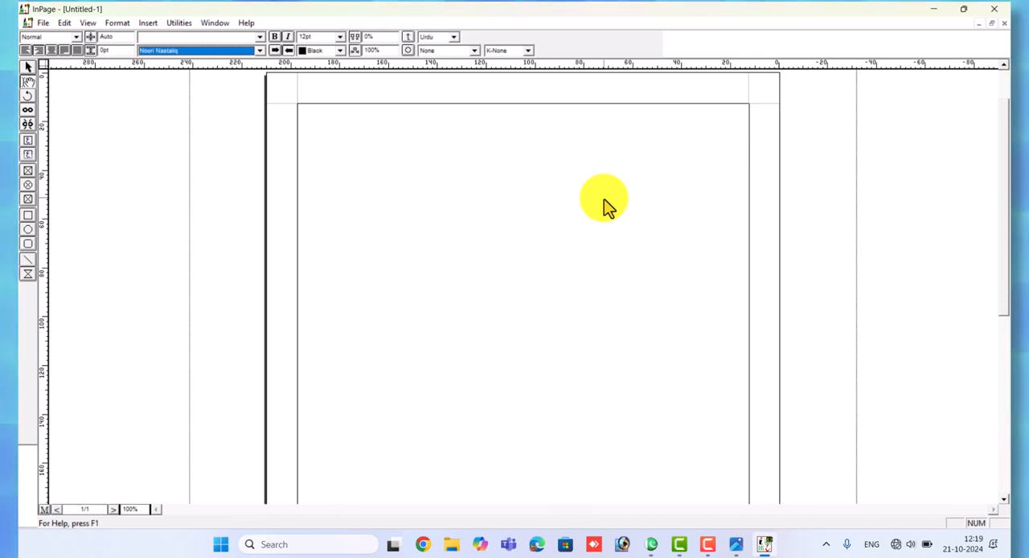
left_click(501, 52)
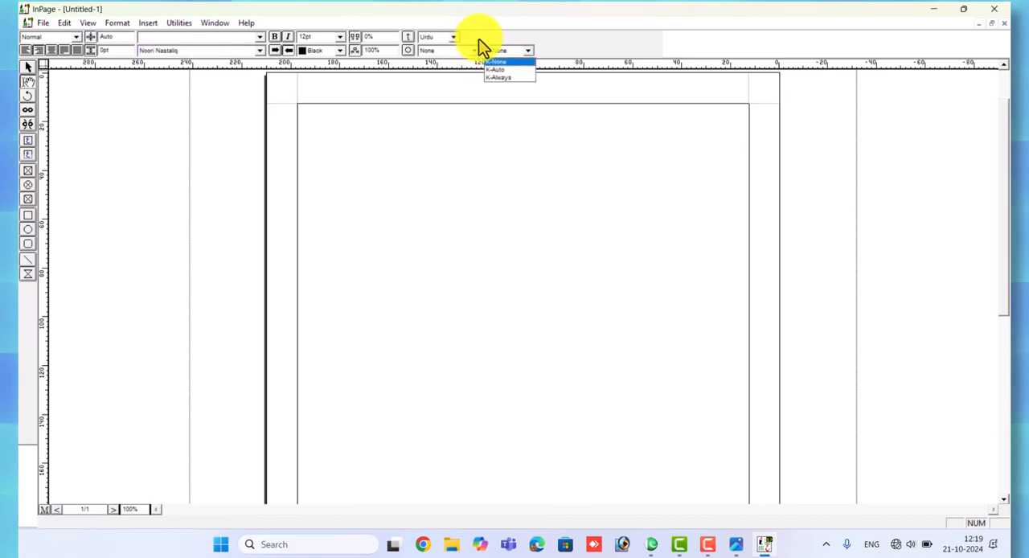
key("Down")
key("Down")
left_click(512, 51)
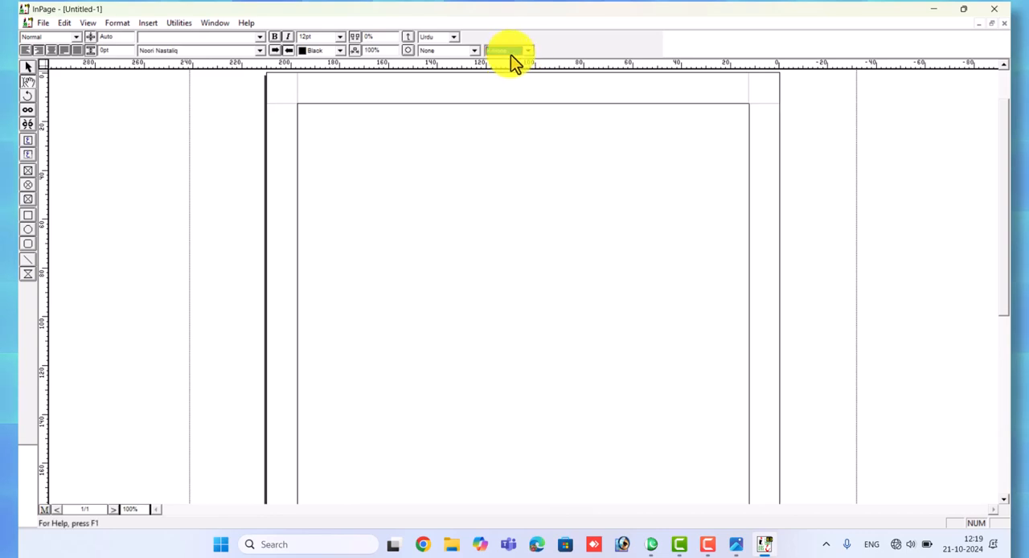
Enter the word ششماہی on the blank page and enlarge its font size
left_click(660, 144)
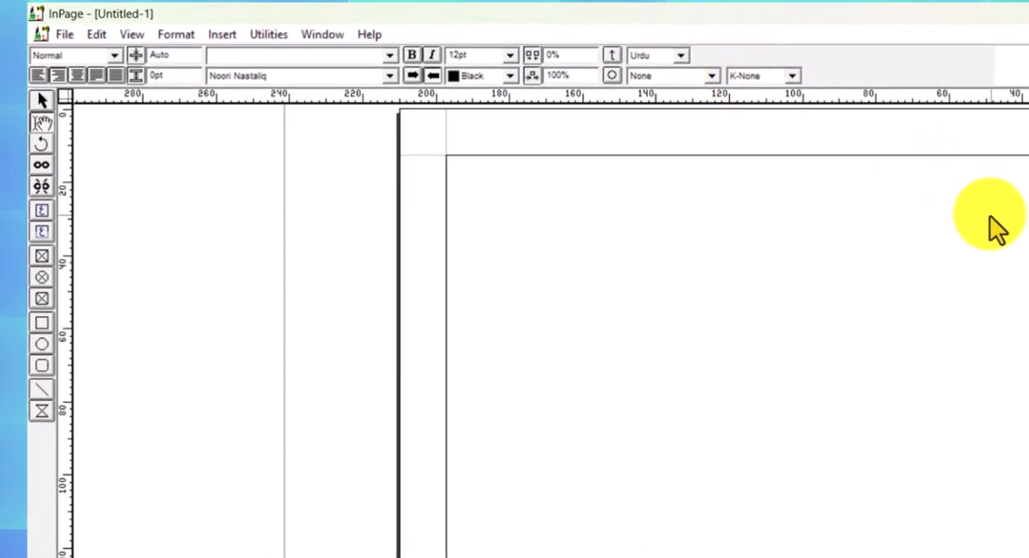
type("ششماہی")
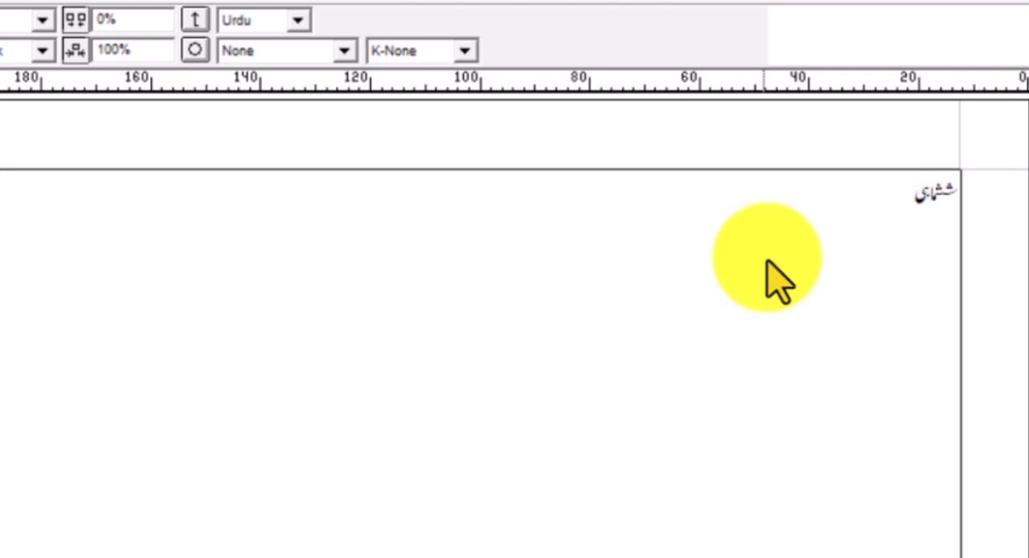
left_click_drag(895, 200, 964, 196)
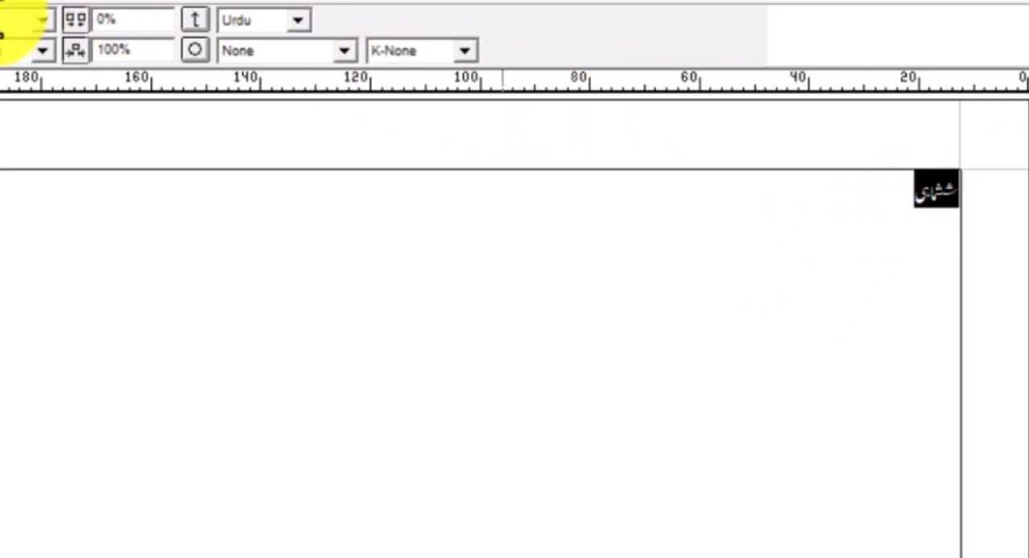
key("Return")
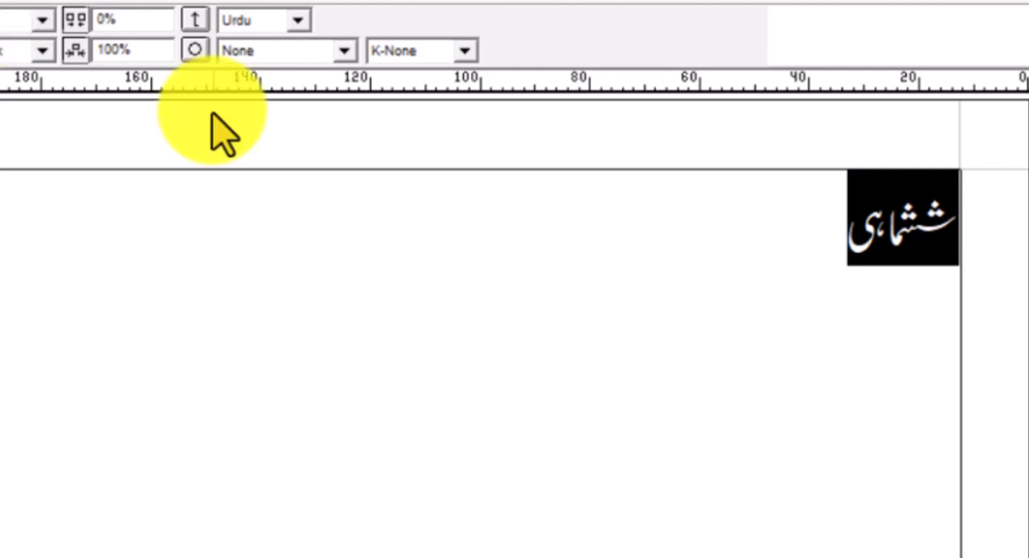
Apply the K-Always option to the whole word ششماہی and start a new line below it
left_click(665, 251)
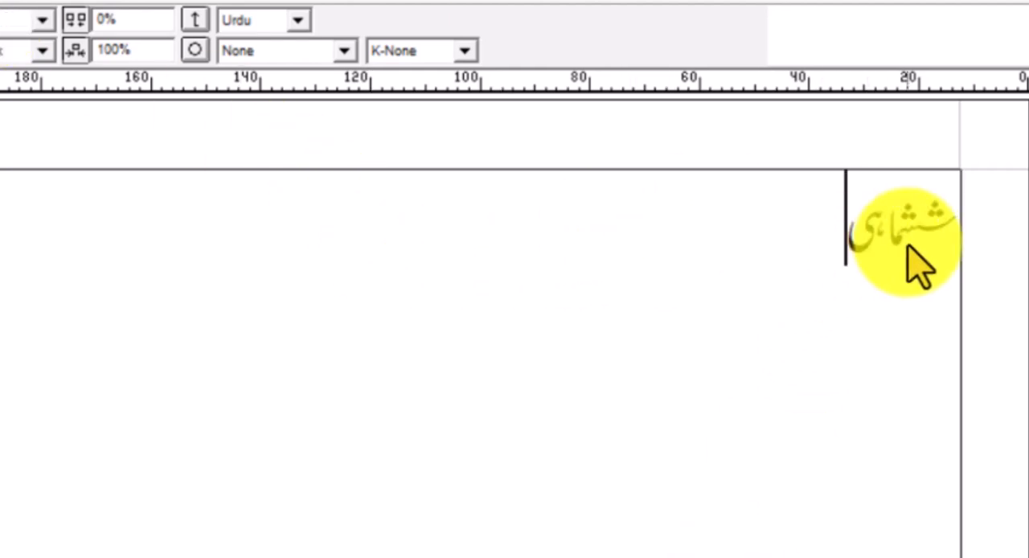
left_click(941, 216)
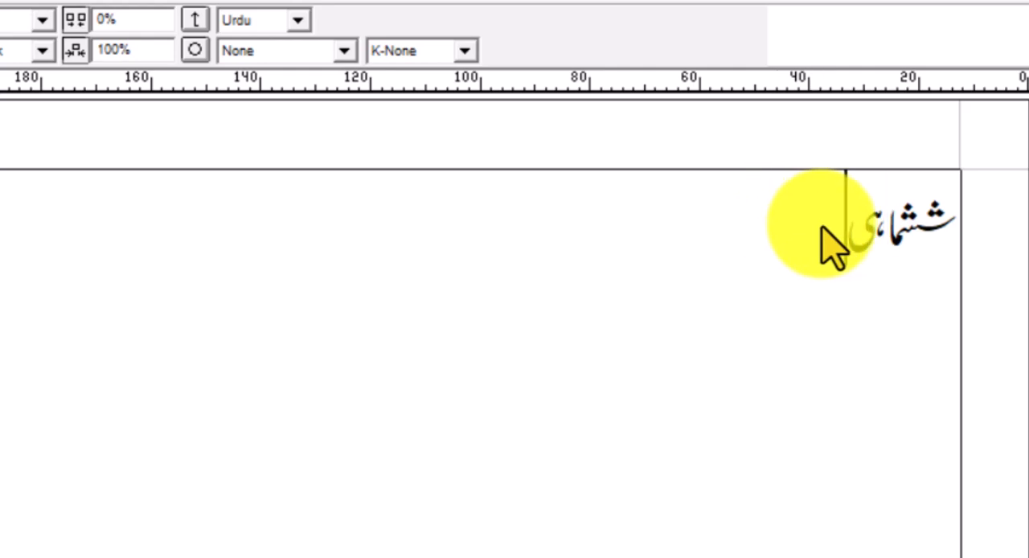
left_click_drag(828, 243, 1005, 229)
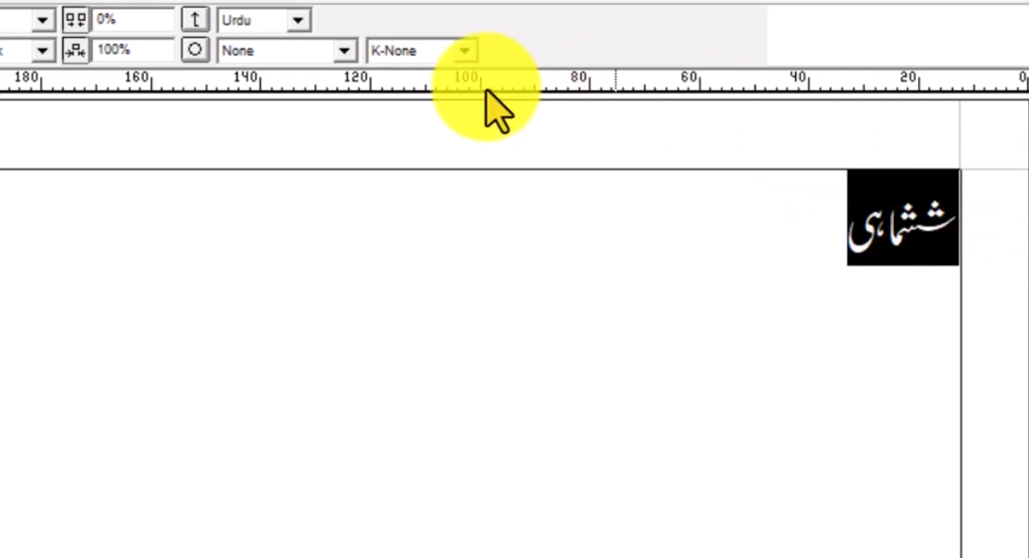
left_click(461, 51)
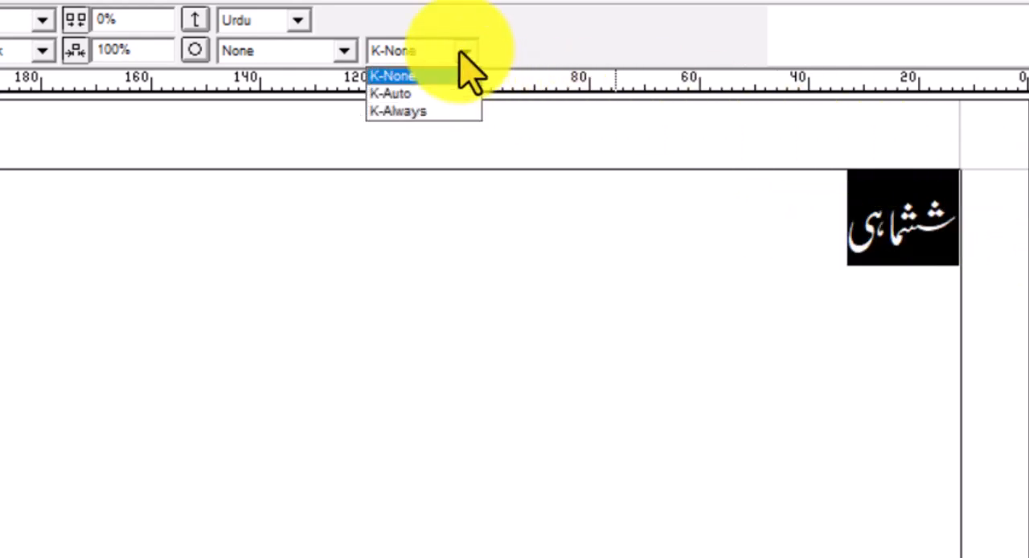
left_click(427, 107)
left_click(959, 230)
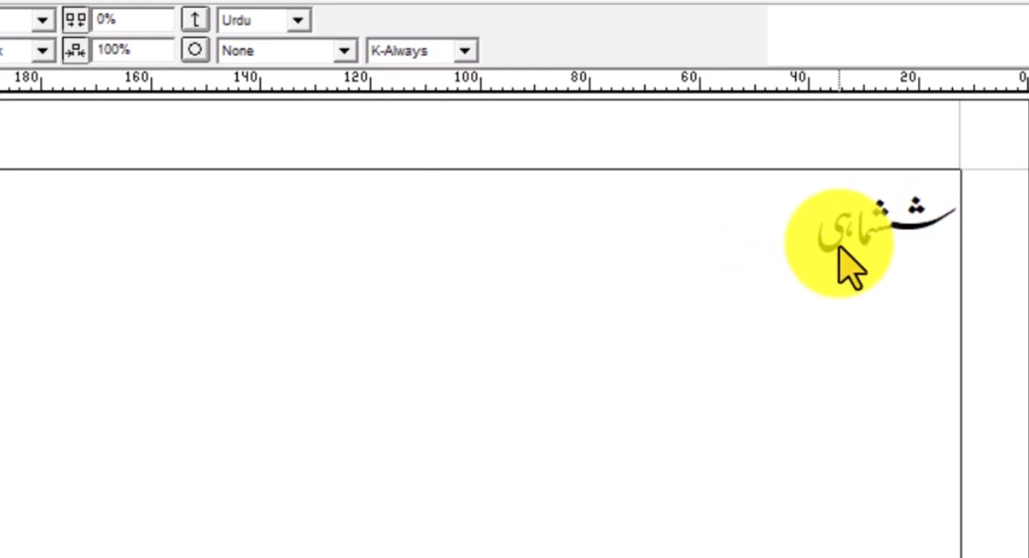
key("Return")
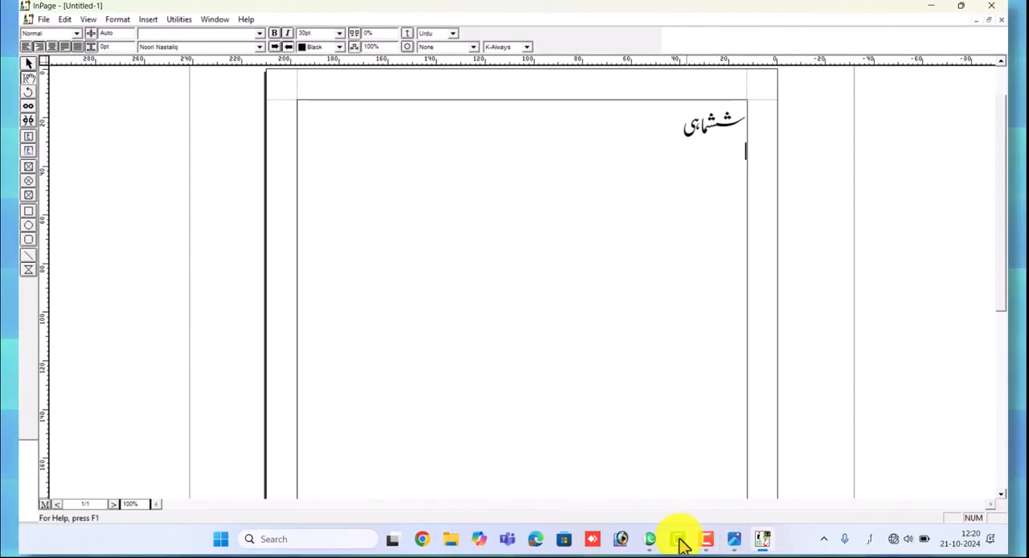
Switch back to the sample document of special Urdu words in Urdu InPage 2012
left_click(678, 539)
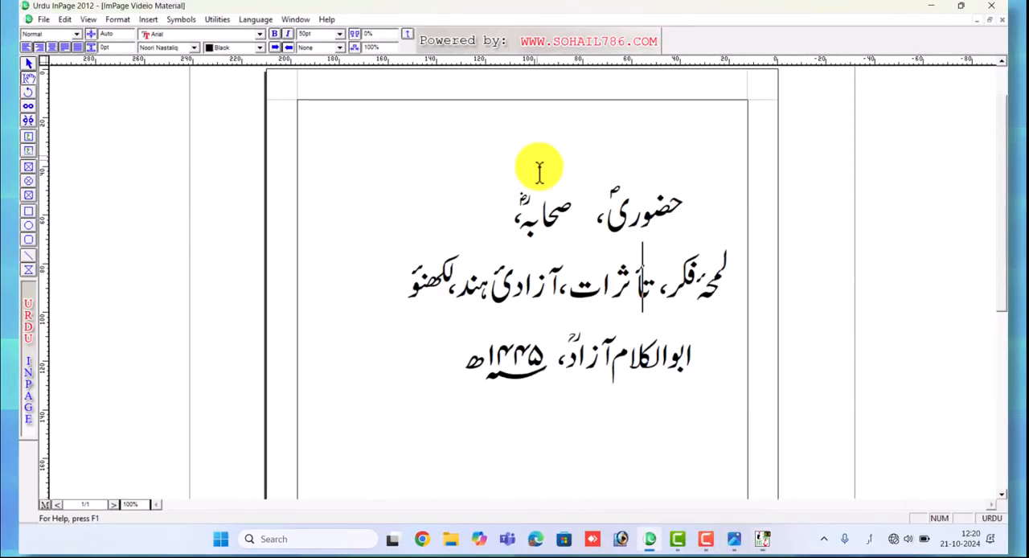